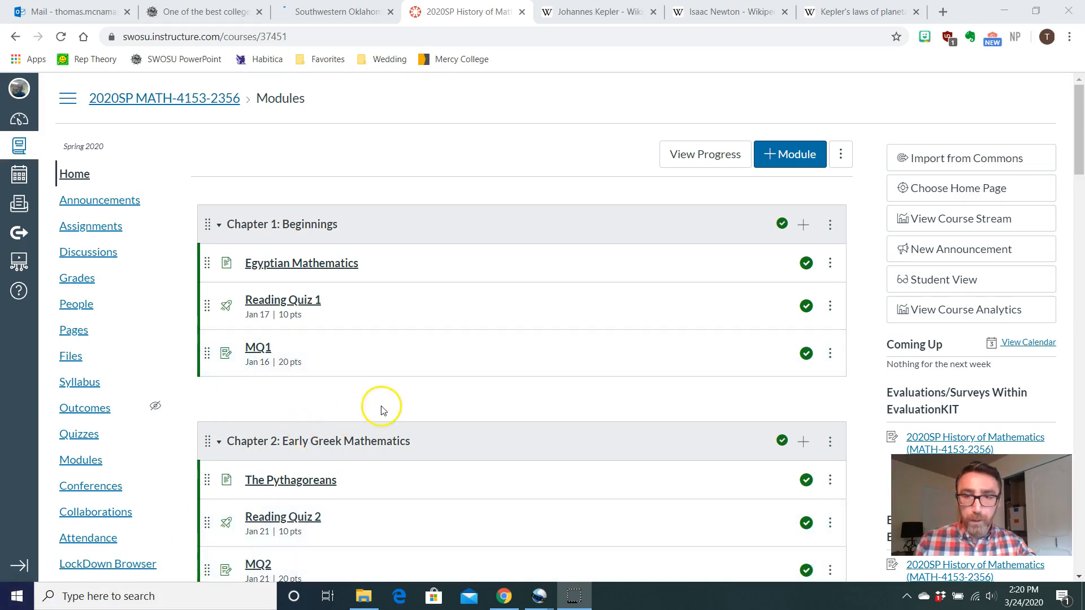
# - Review the course's existing modules and their items, from Chapter 1 through Chapter 8
pyautogui.scroll(-3, 505, 348)
pyautogui.scroll(-5, 505, 348)
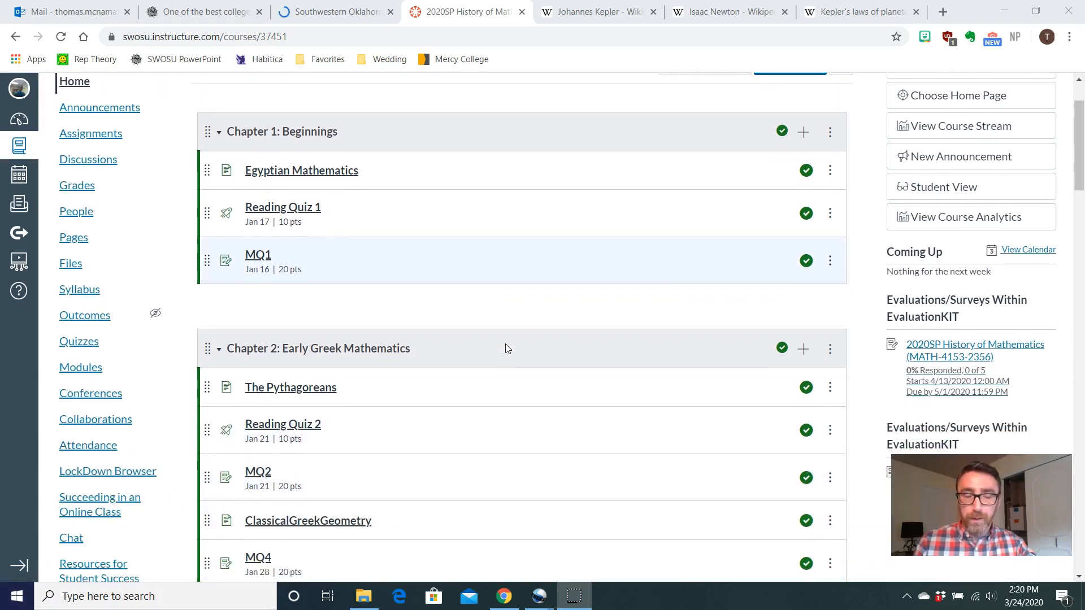
pyautogui.scroll(-2, 507, 349)
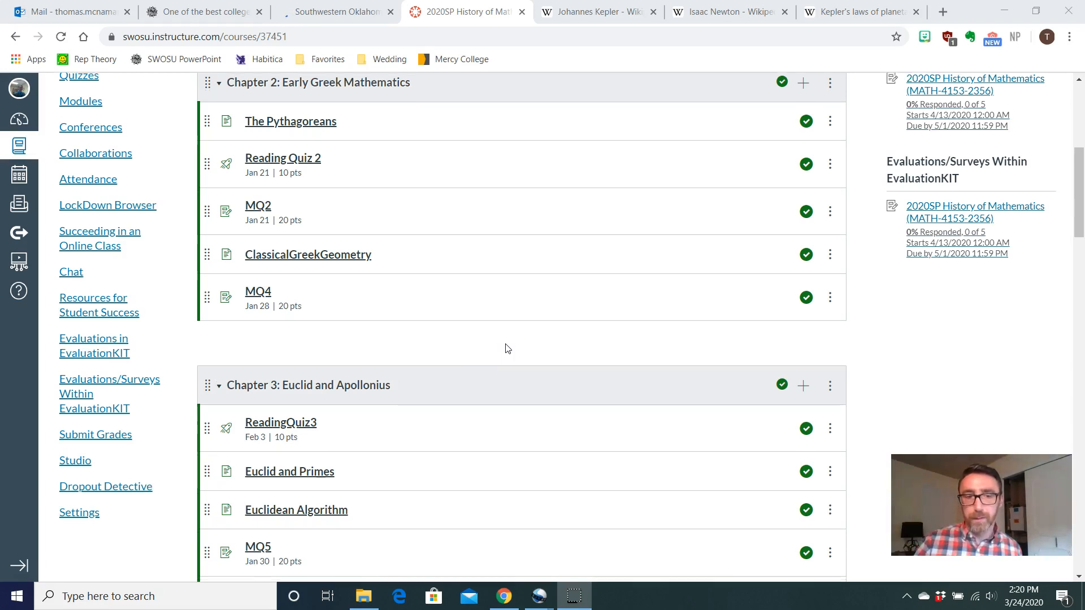
pyautogui.scroll(-3, 507, 349)
pyautogui.scroll(-9, 507, 349)
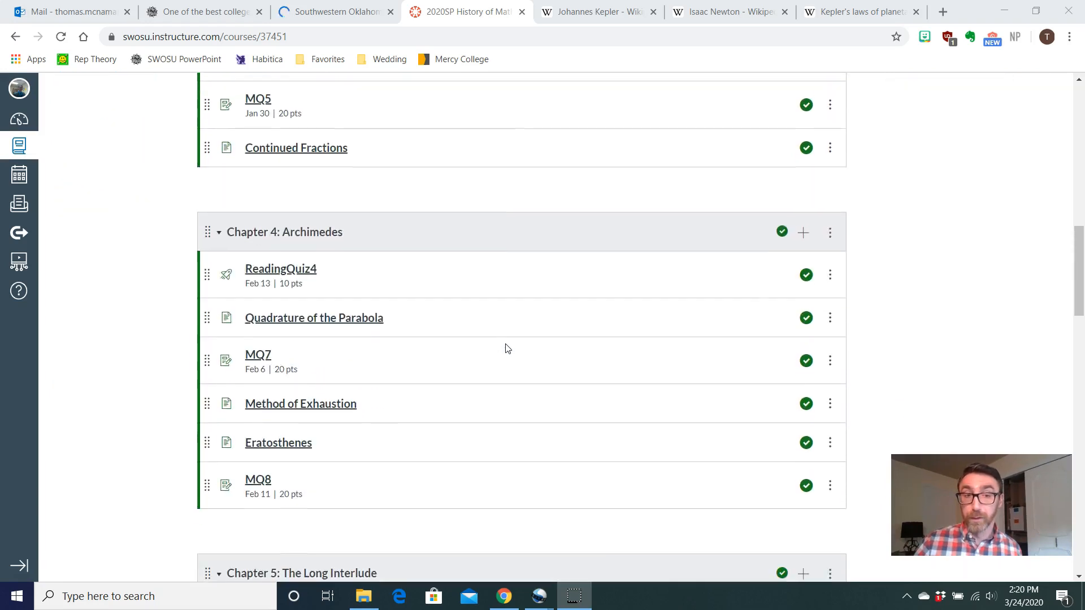
pyautogui.scroll(-4, 507, 349)
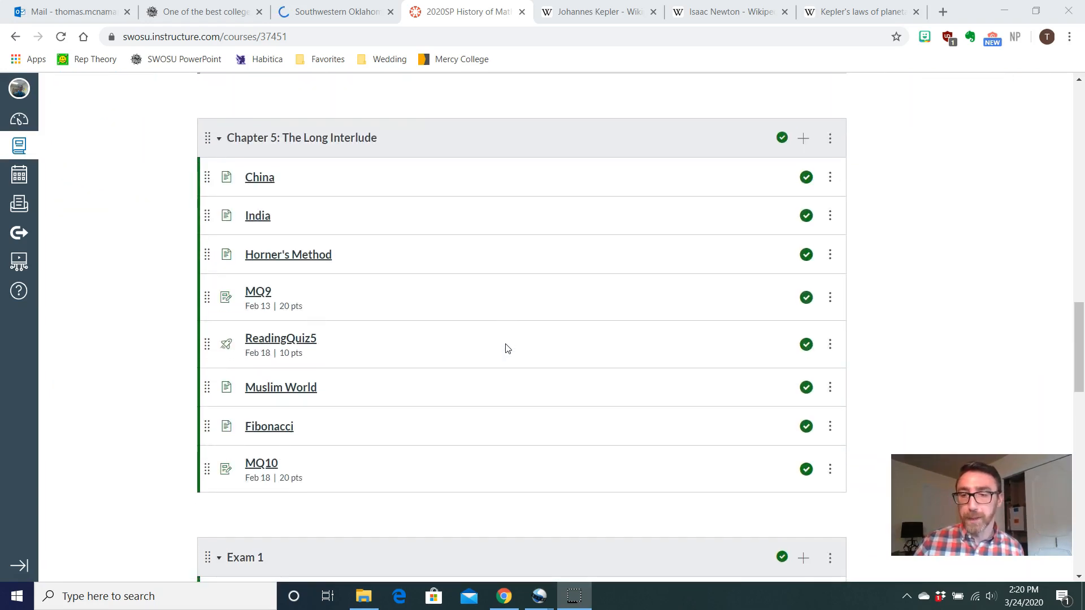
pyautogui.scroll(-1, 507, 348)
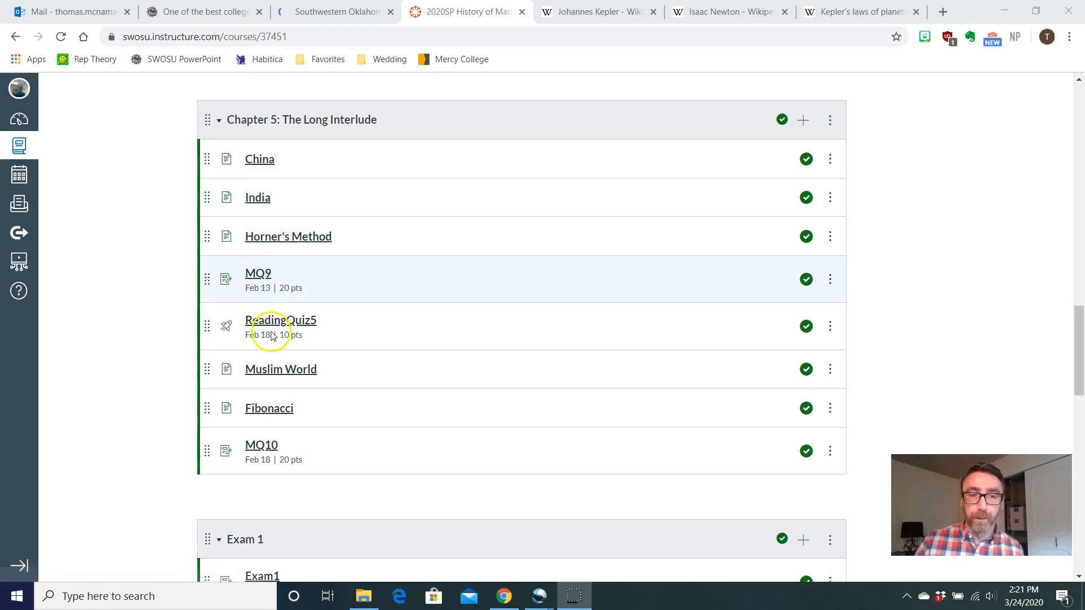
pyautogui.scroll(-2, 321, 482)
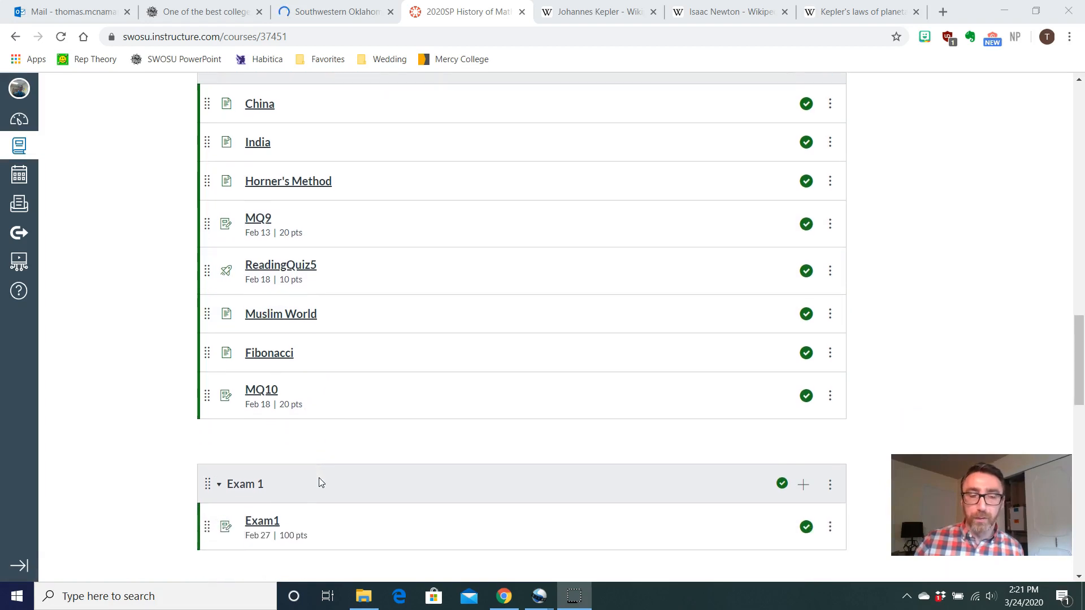
pyautogui.scroll(-5, 321, 482)
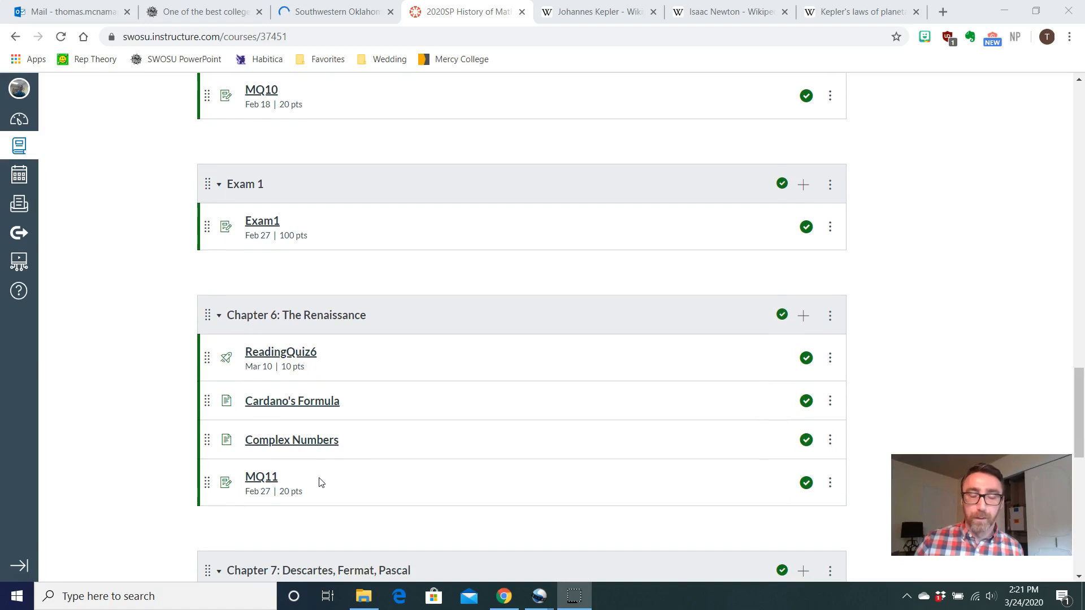
pyautogui.scroll(-12, 321, 482)
pyautogui.scroll(20, 321, 481)
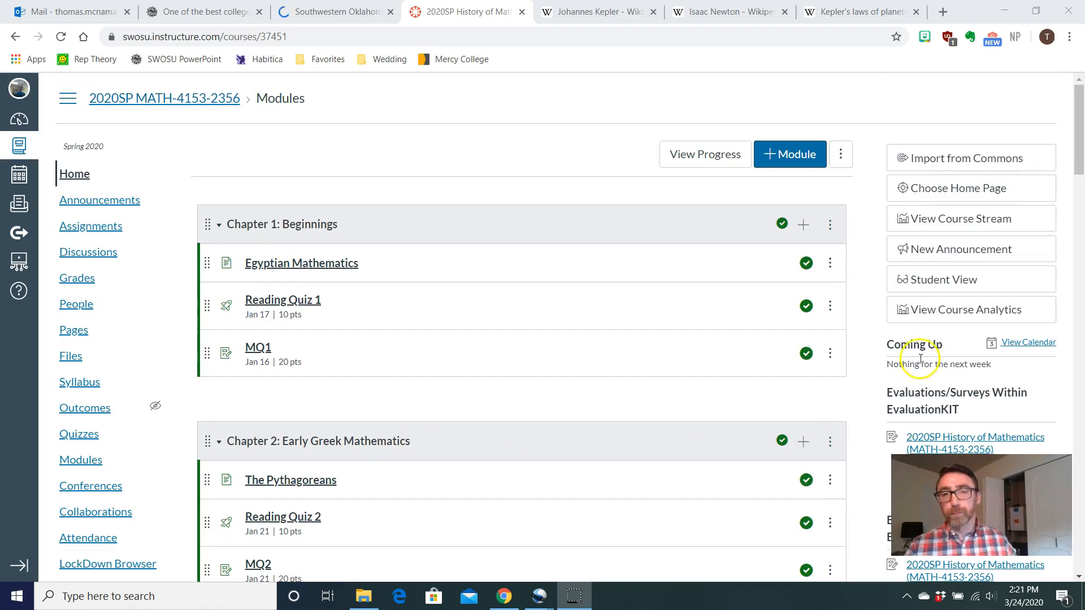
pyautogui.click(794, 160)
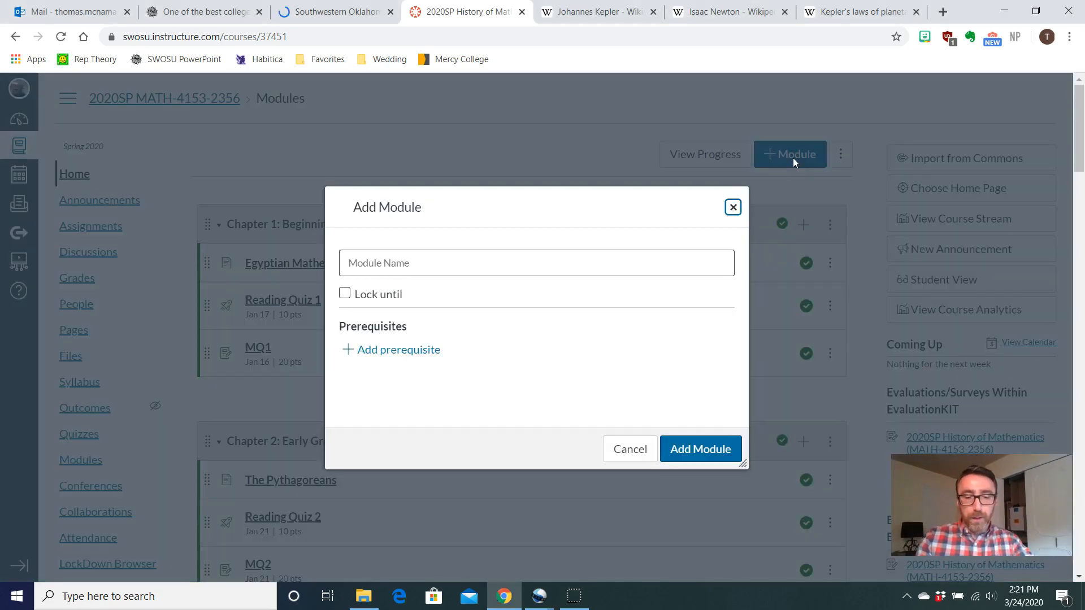
pyautogui.press('Escape')
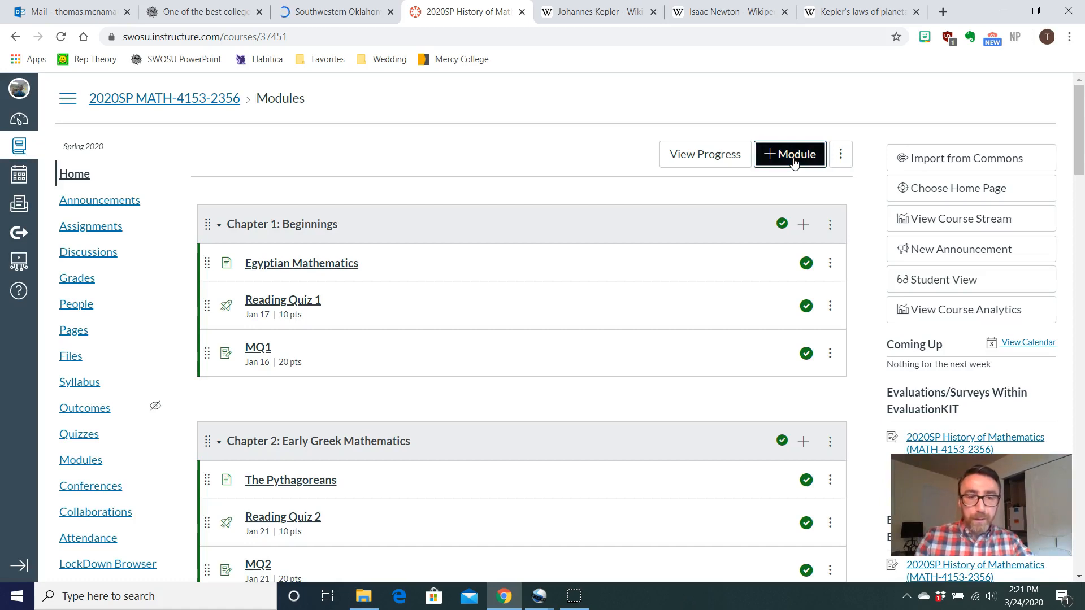
pyautogui.scroll(-20, 715, 350)
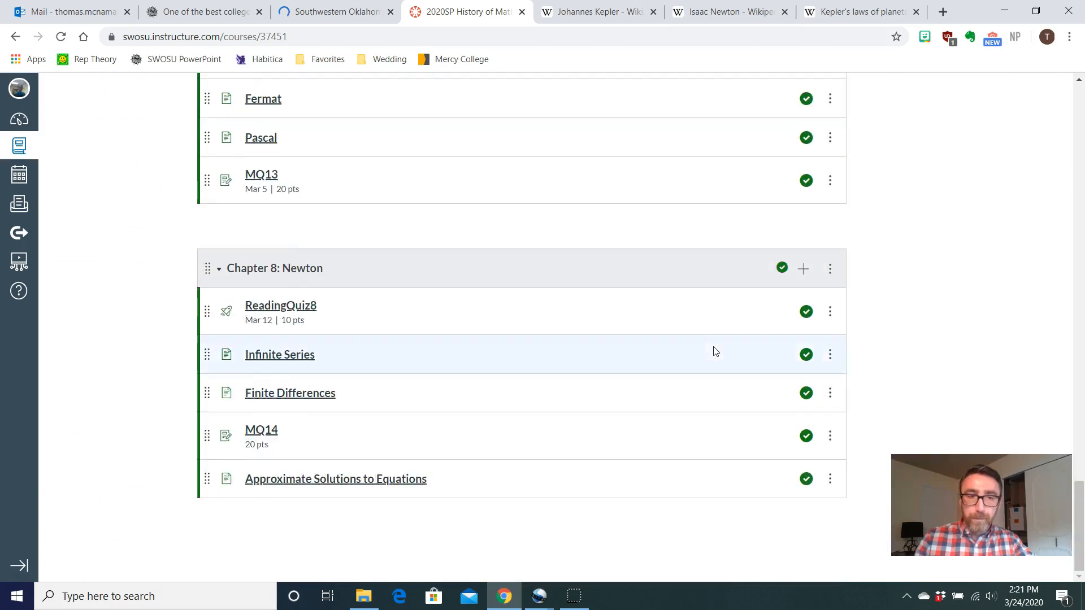
pyautogui.scroll(20, 715, 350)
# - Start a new module named "Chapter 9" and try its Lock until option, leaving it switched off
pyautogui.click(783, 279)
pyautogui.click(802, 154)
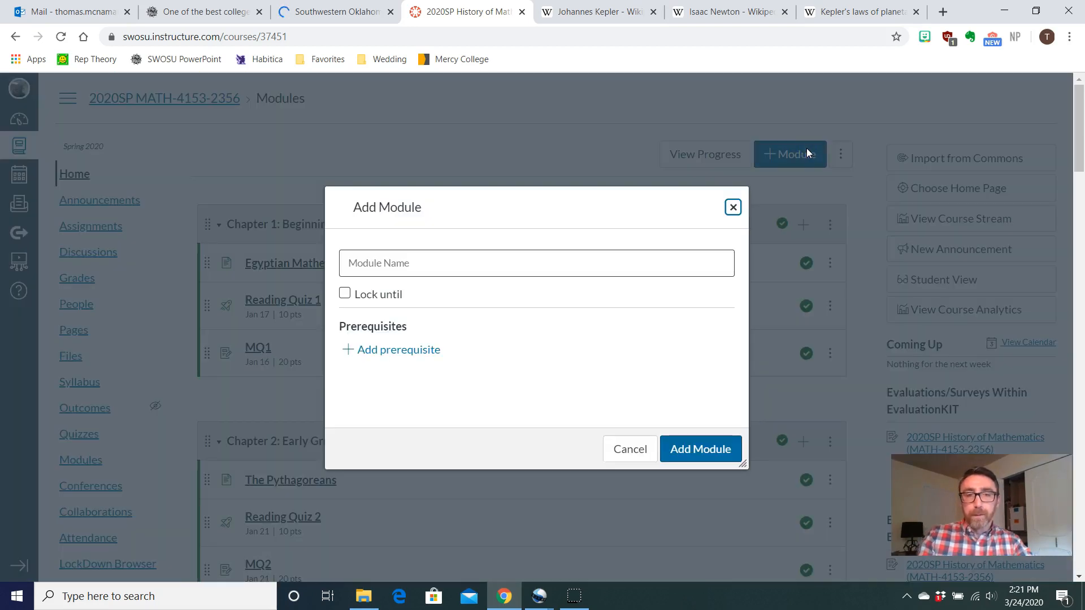
pyautogui.click(601, 258)
pyautogui.write('Chapter 9')
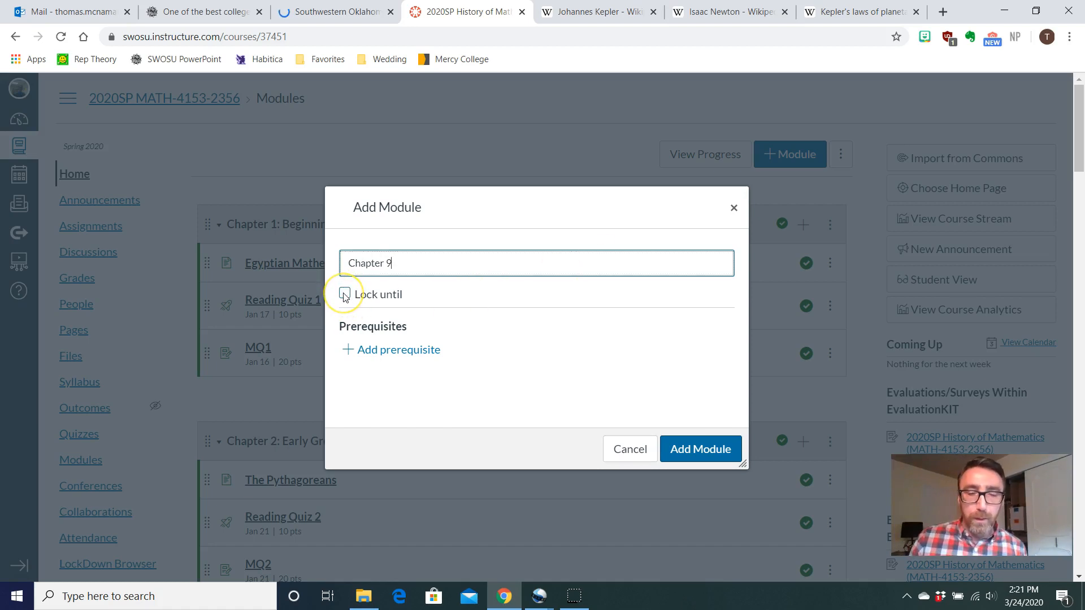
pyautogui.click(345, 296)
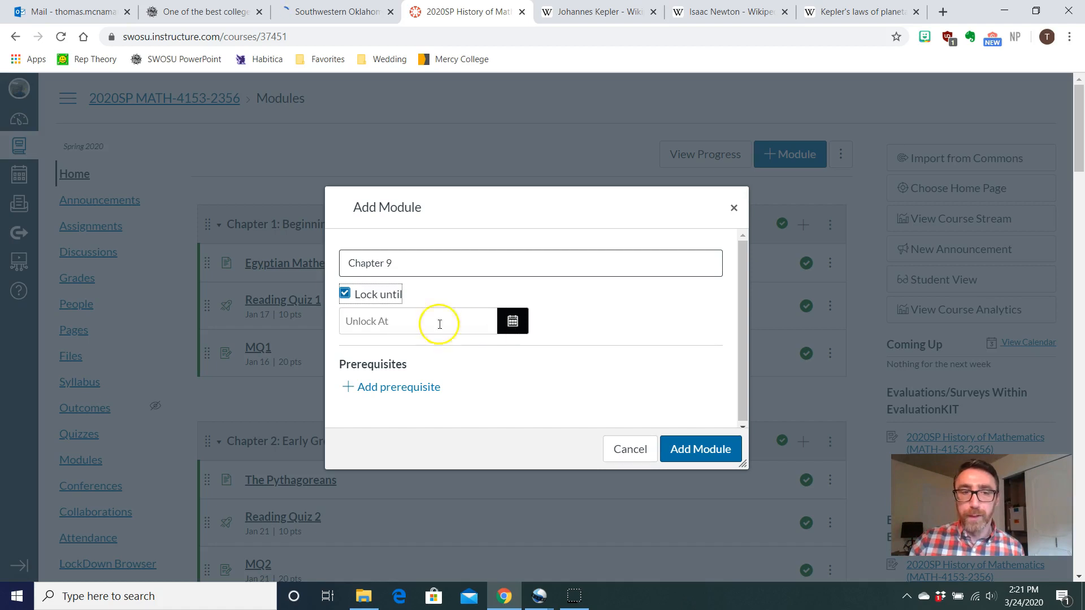
pyautogui.click(344, 294)
# - Set "Chapter 8: Newton" as the new module's prerequisite and add the module to the course
pyautogui.click(392, 349)
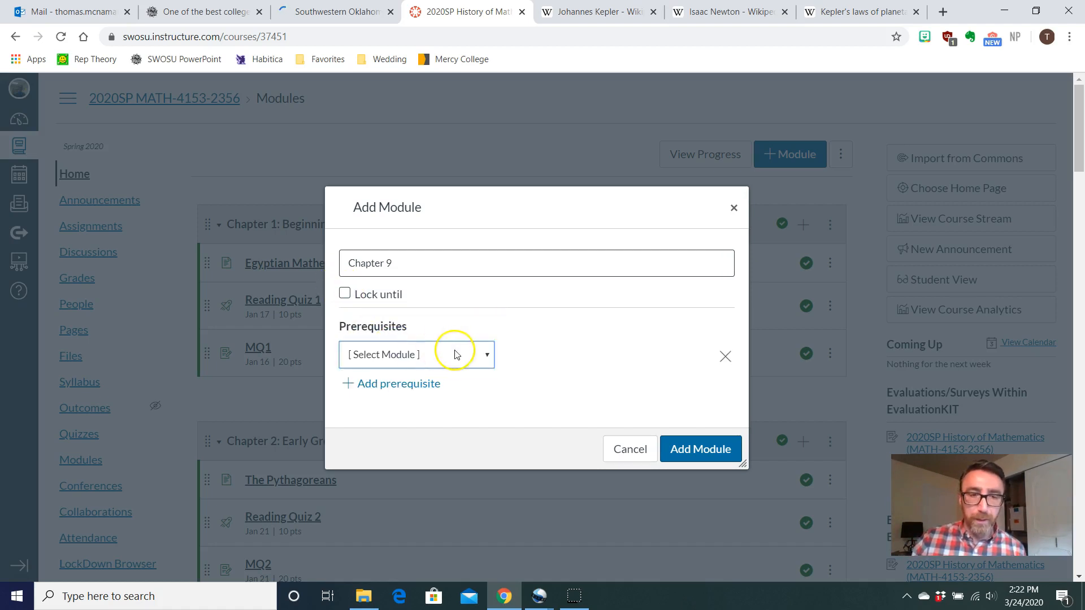
pyautogui.click(476, 356)
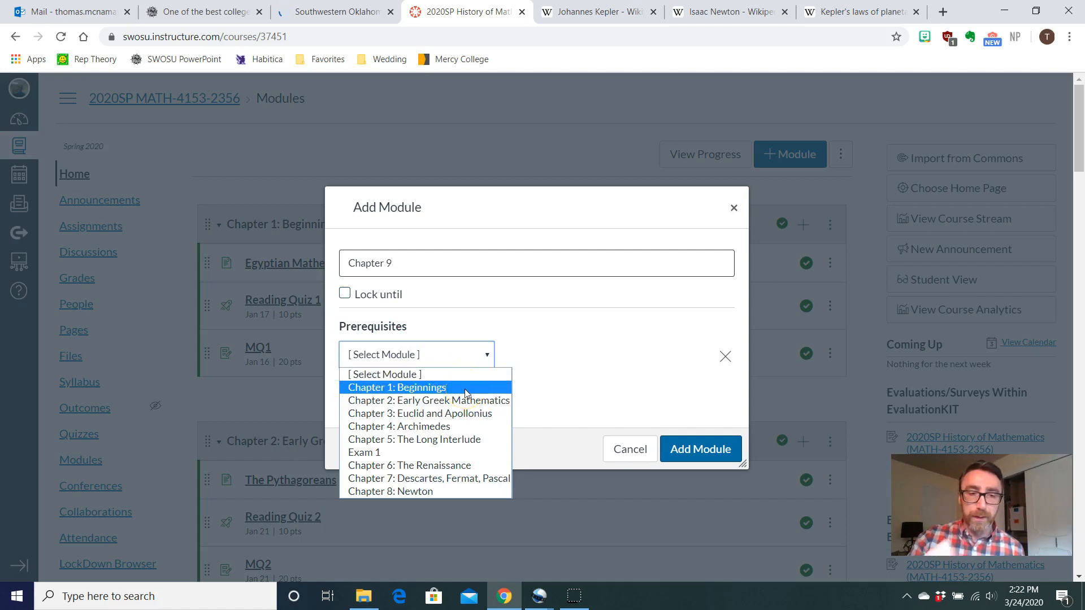
pyautogui.click(450, 494)
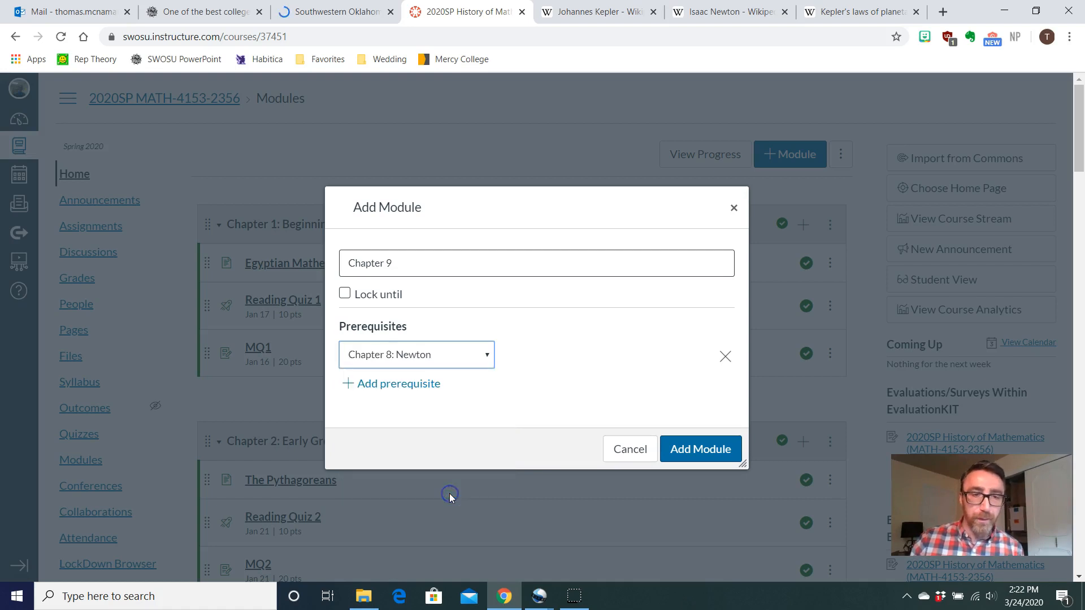
pyautogui.click(707, 441)
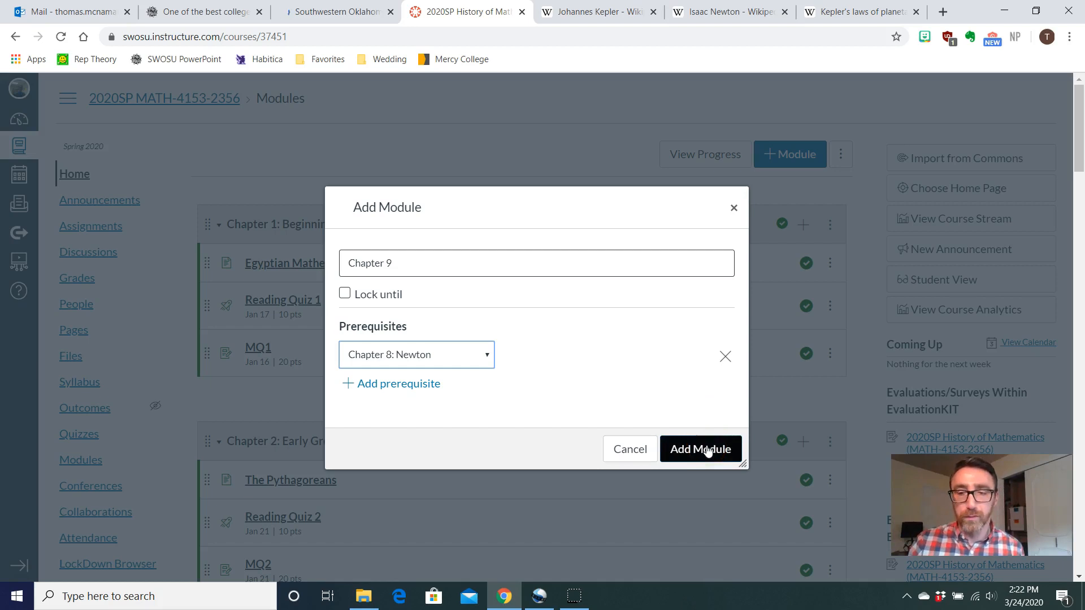
pyautogui.click(707, 450)
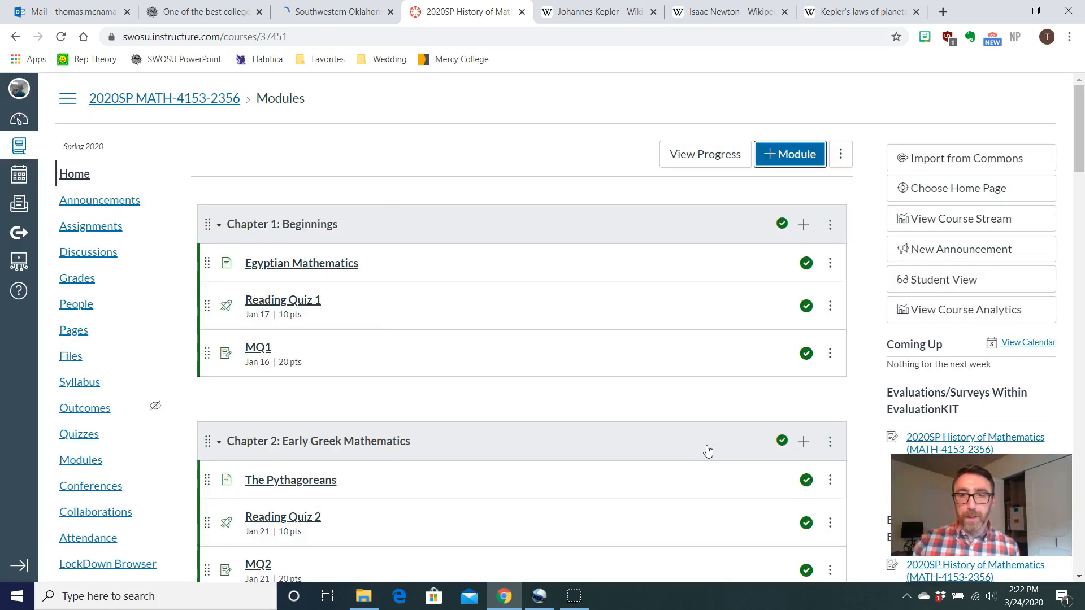
# - Add a new page named "Newton's Principia" to the Chapter 9 module, without indentation
pyautogui.scroll(-20, 708, 450)
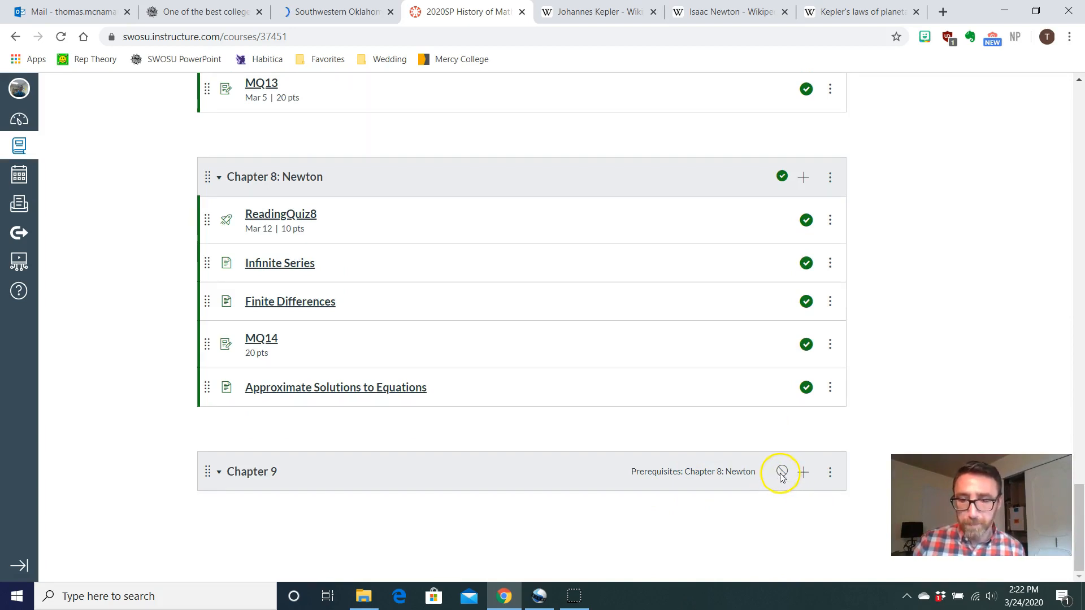
pyautogui.click(803, 474)
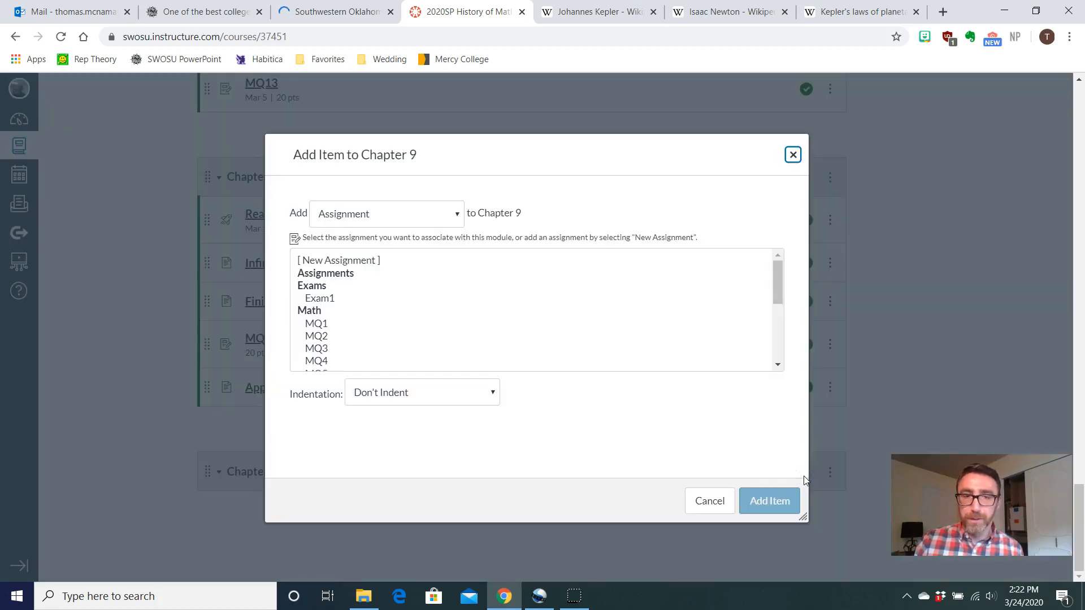
pyautogui.click(435, 218)
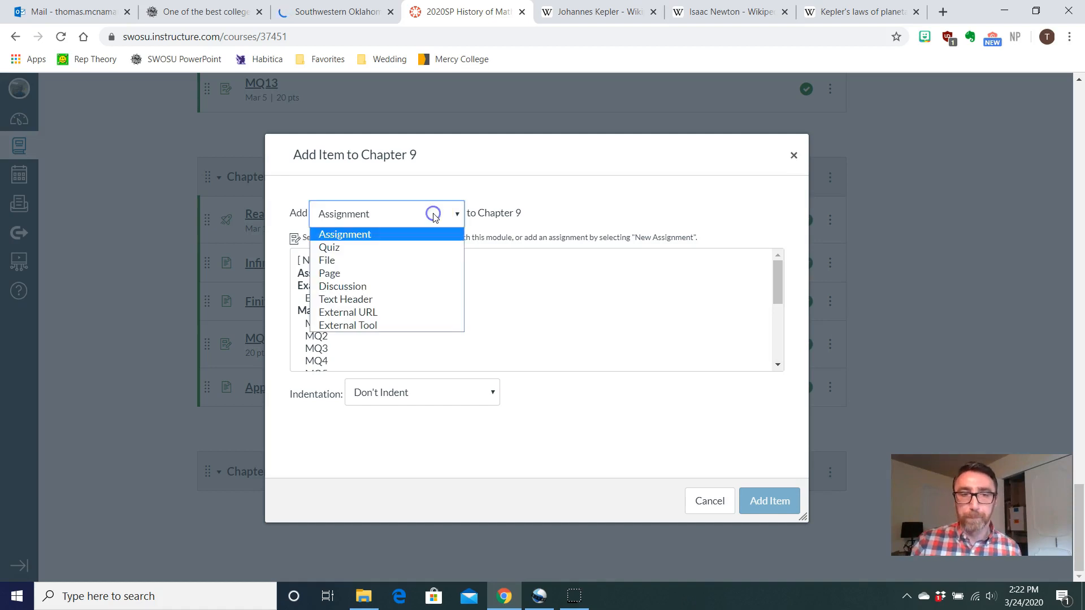
pyautogui.click(408, 280)
pyautogui.click(323, 261)
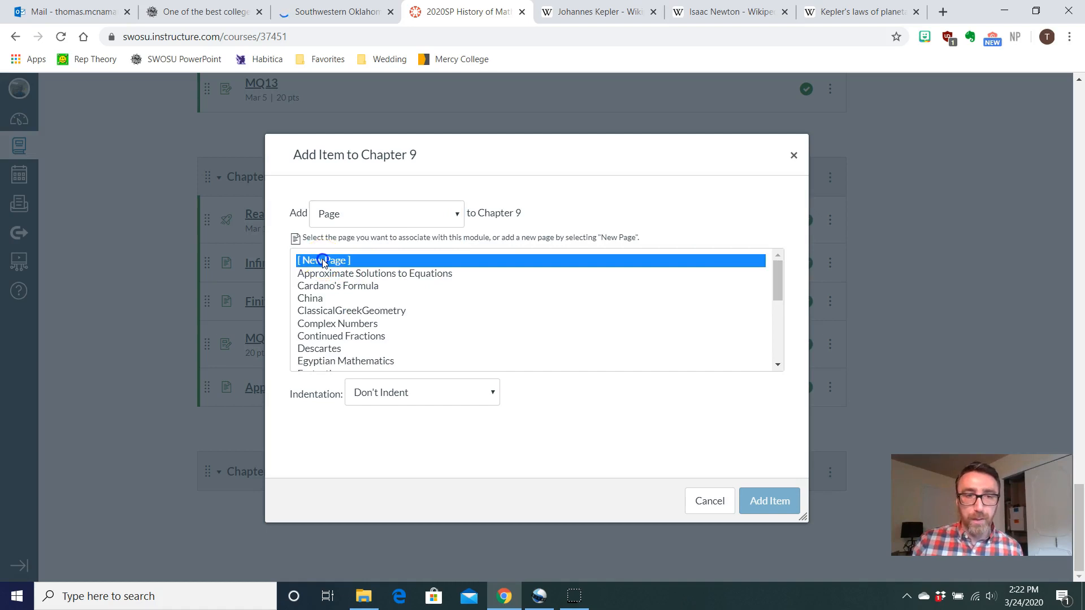
pyautogui.click(442, 388)
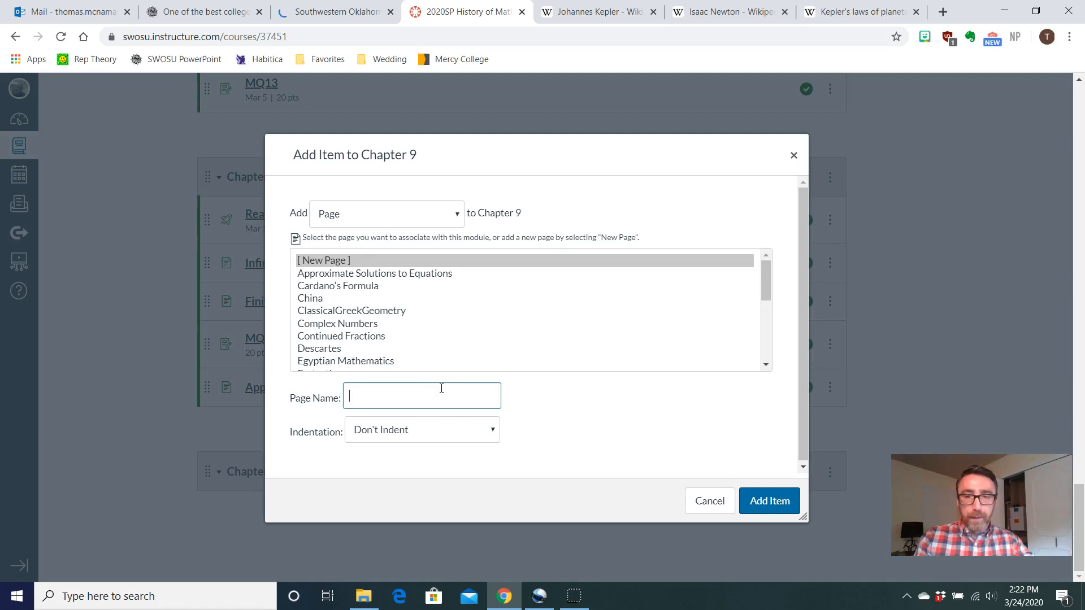
pyautogui.write('Newton')
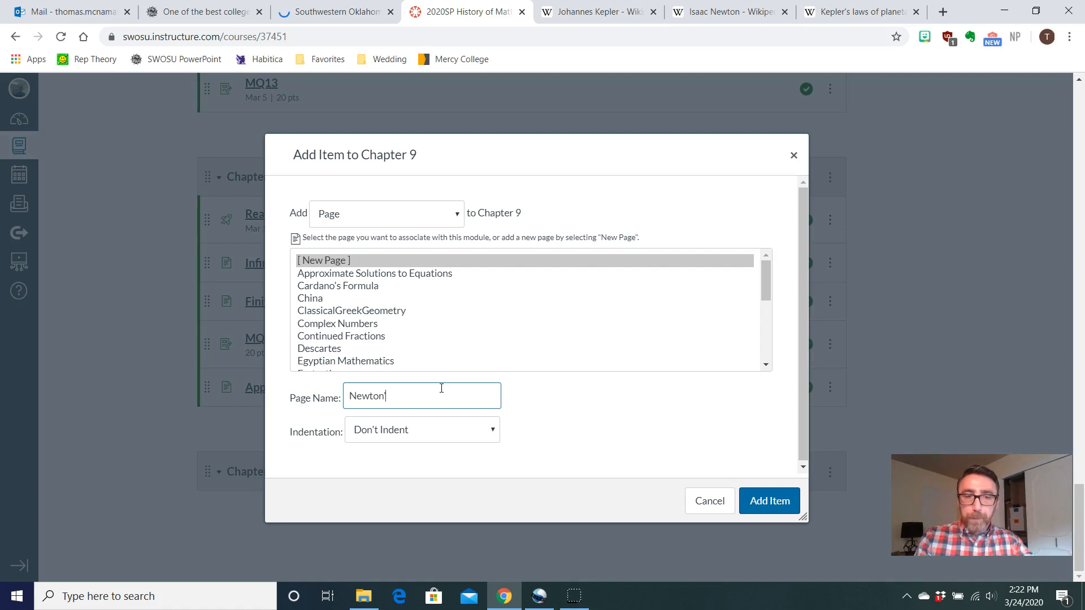
pyautogui.write("'s Principia")
pyautogui.click(760, 503)
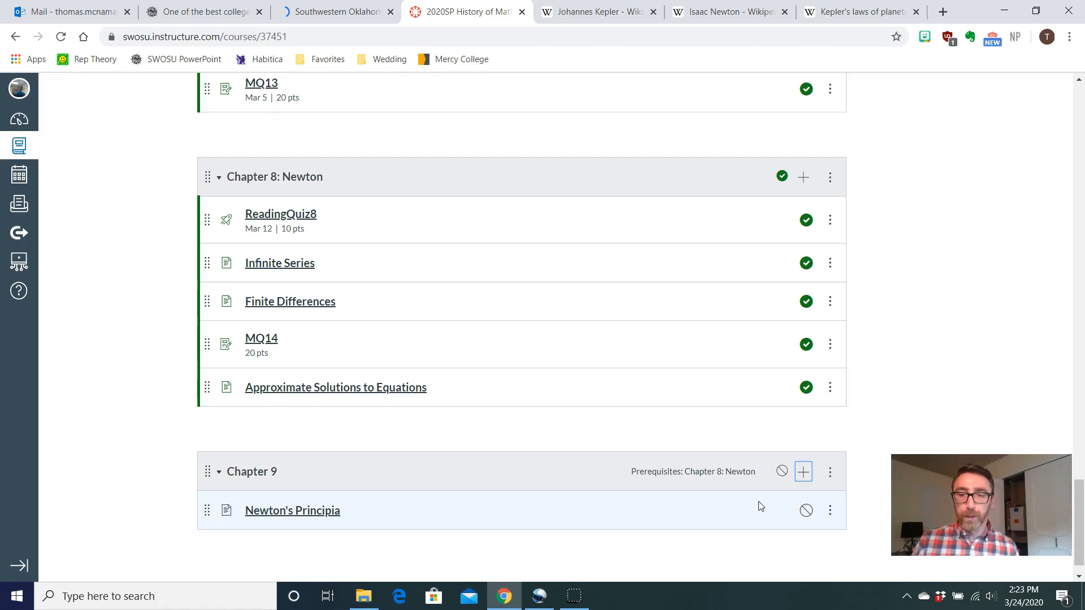
# - Add a new quiz named "ReadingQuiz8" to the Chapter 9 module in the Assignments group
pyautogui.click(803, 472)
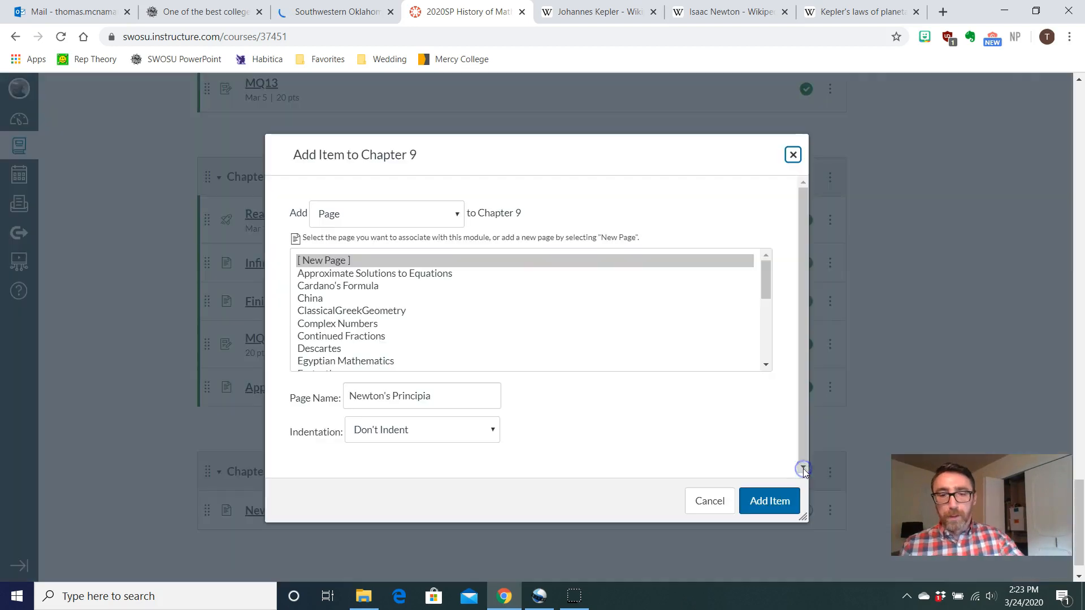
pyautogui.click(414, 214)
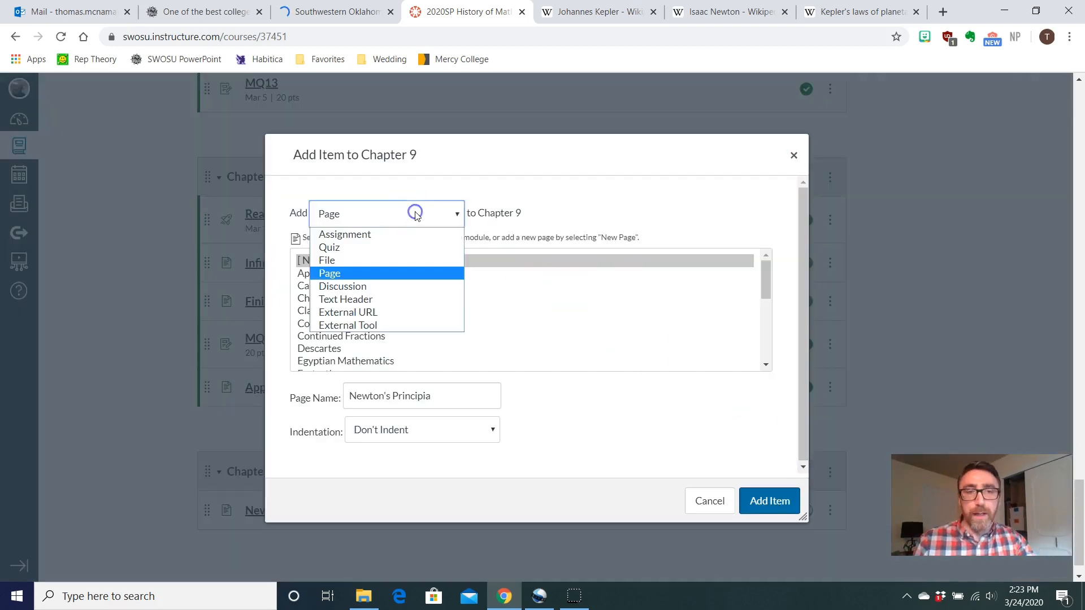
pyautogui.click(390, 246)
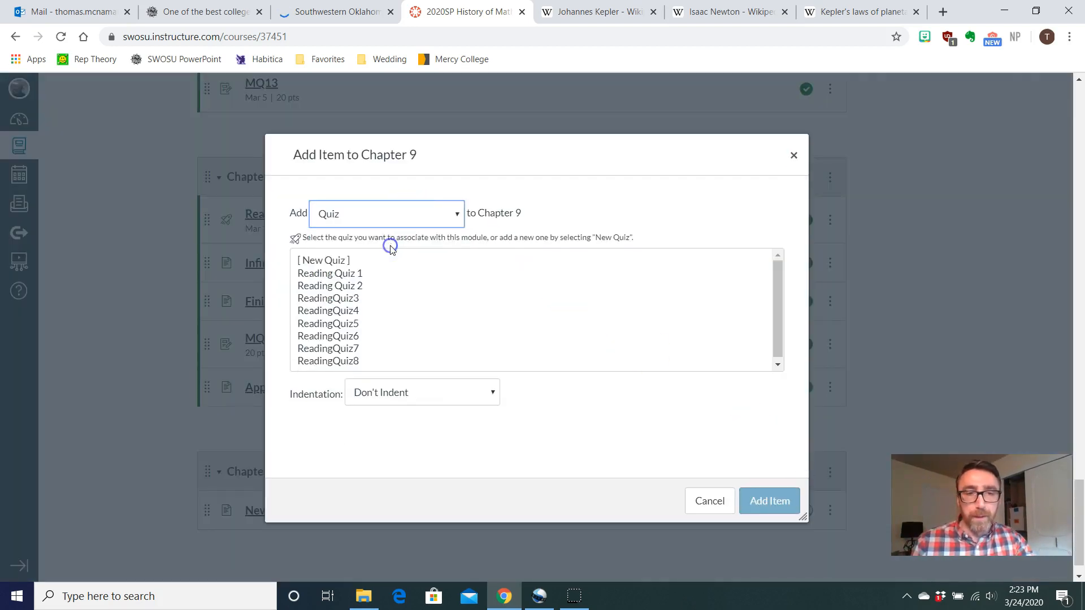
pyautogui.click(349, 263)
pyautogui.click(433, 396)
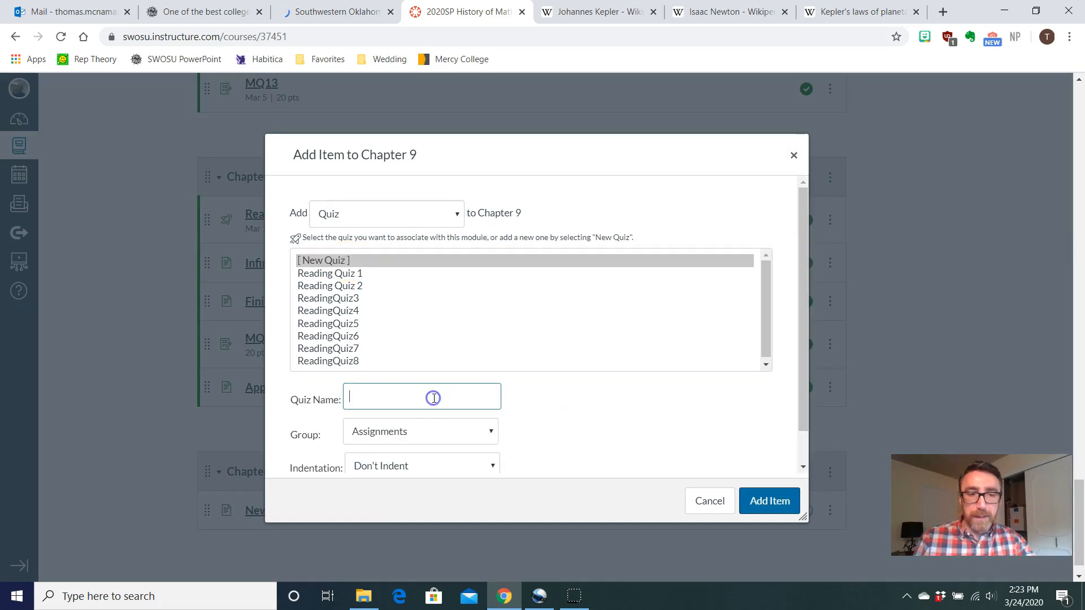
pyautogui.write('Reading')
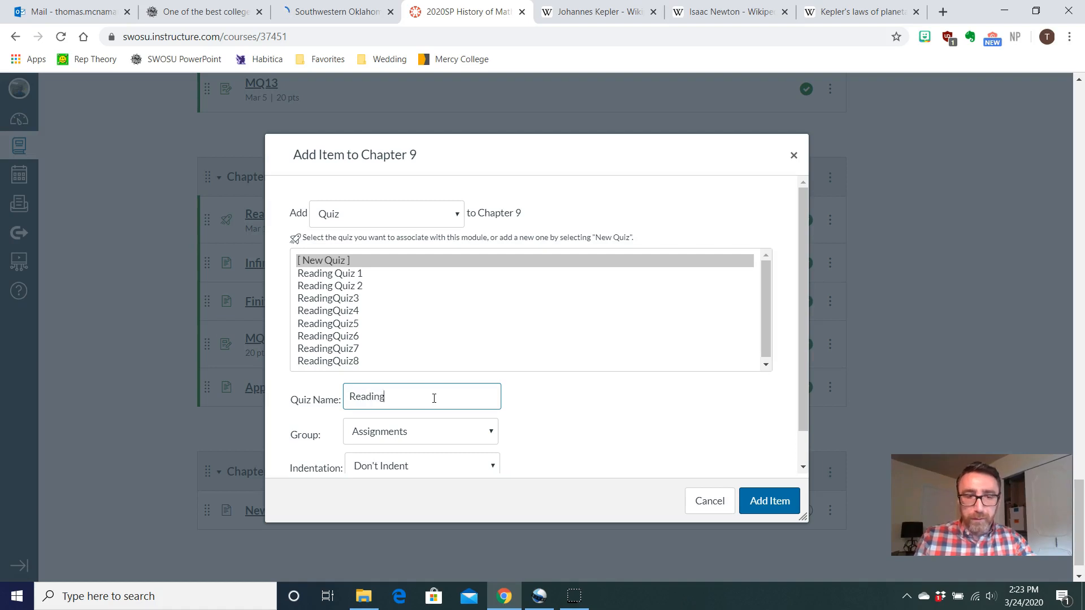
pyautogui.write('Quiz')
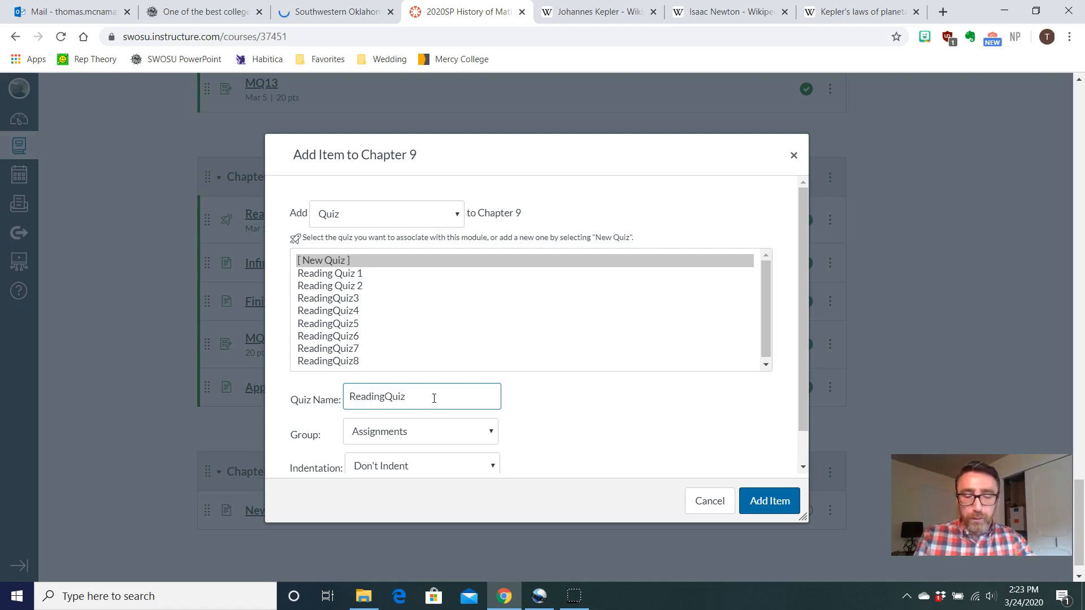
pyautogui.write('8')
pyautogui.click(767, 508)
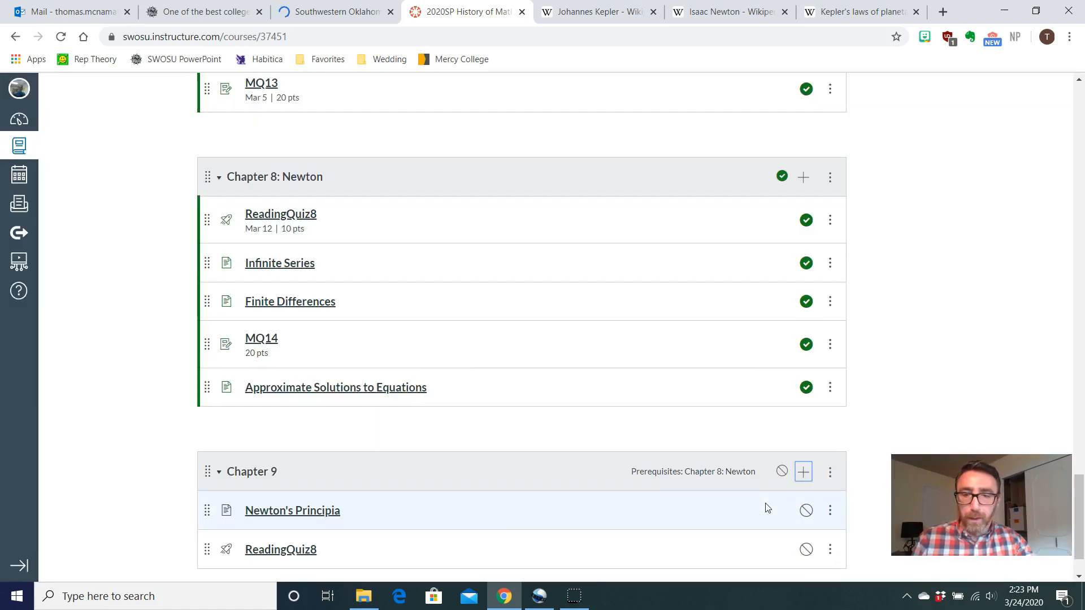
# - Add a new assignment named "Zoom Meeting" to the Chapter 9 module, without indentation
pyautogui.click(803, 471)
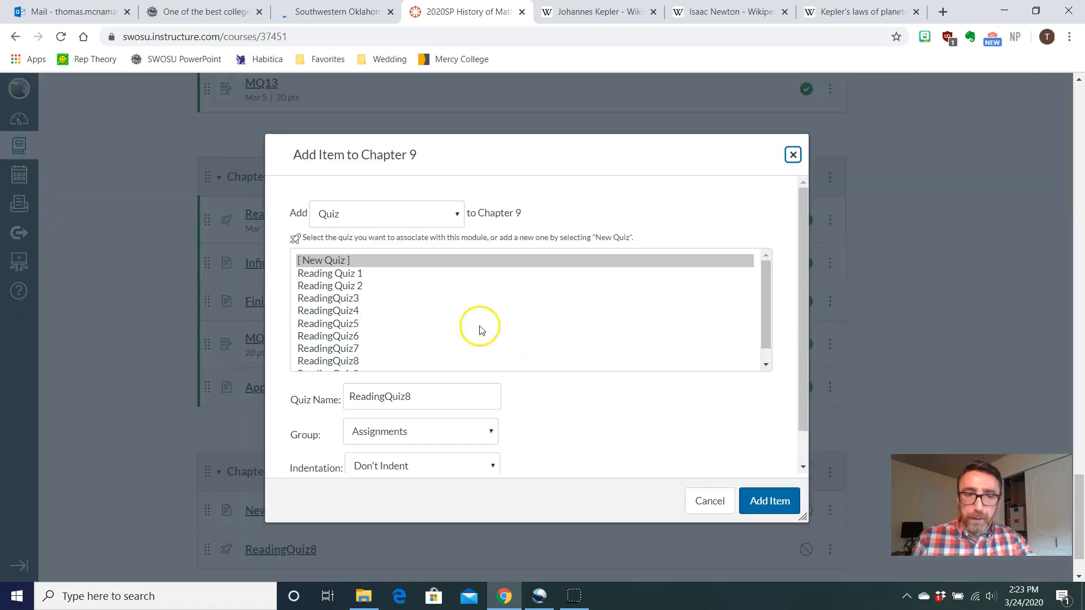
pyautogui.click(437, 213)
pyautogui.click(415, 235)
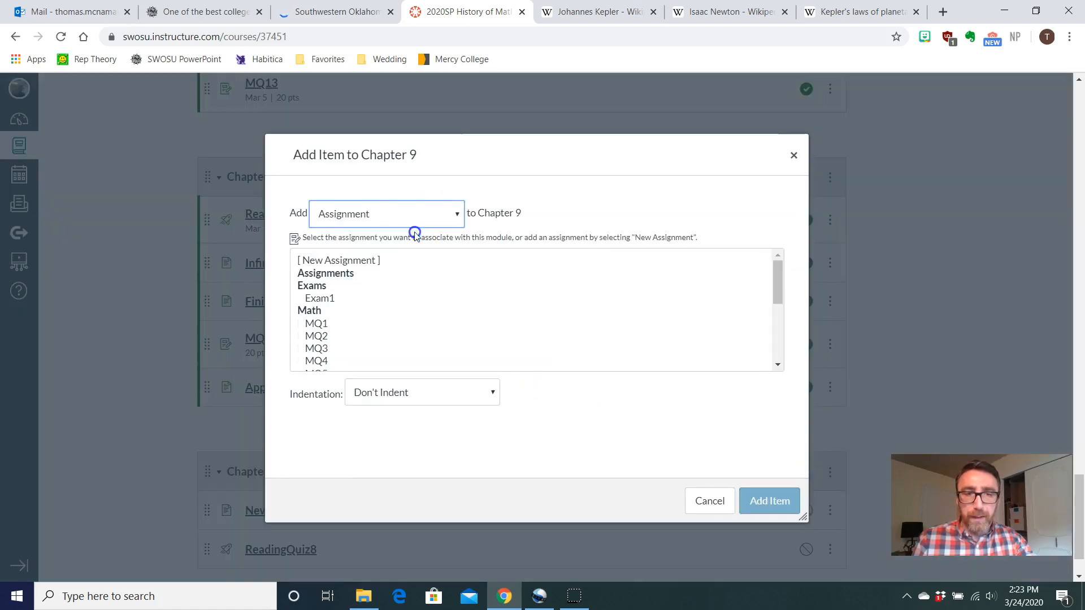
pyautogui.click(376, 261)
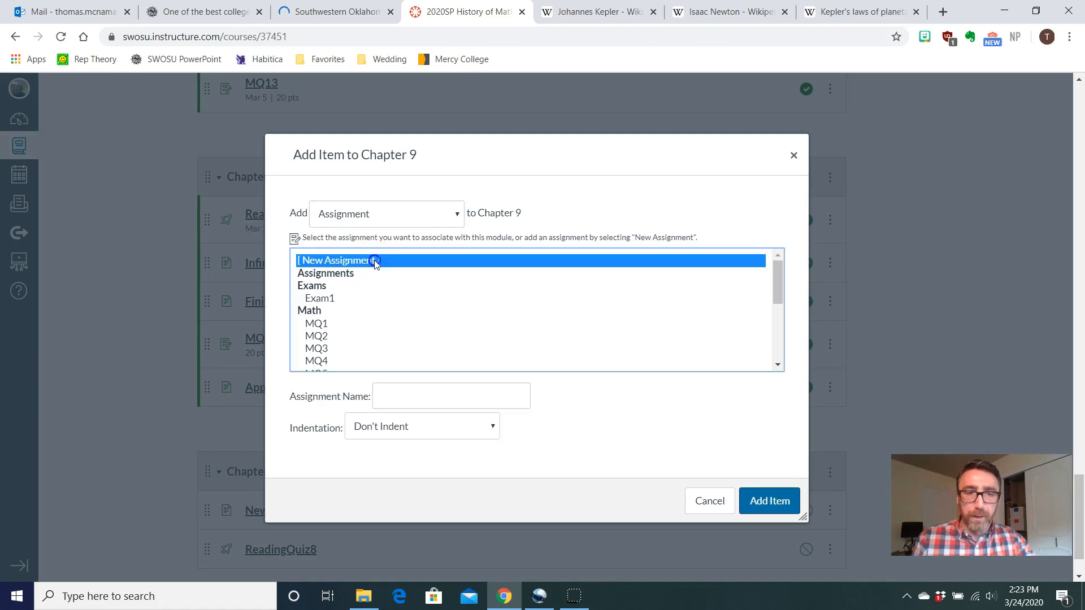
pyautogui.click(408, 389)
pyautogui.write('Zoom Meeting')
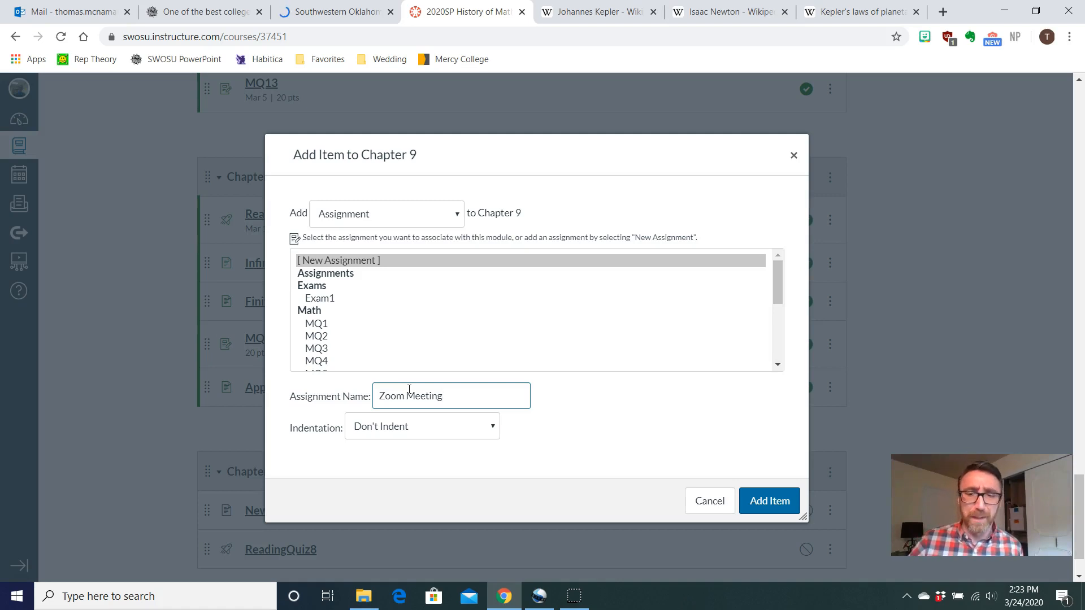
pyautogui.click(762, 504)
pyautogui.scroll(-2, 759, 507)
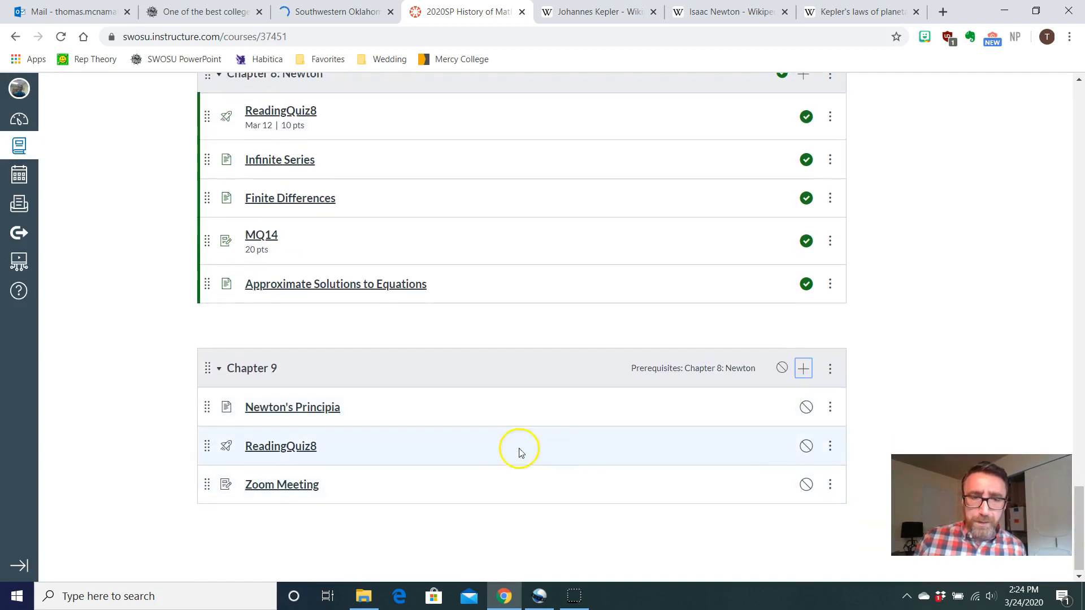
# - View the "Newton's Principia" page from the Chapter 9 module and return to the course's module list
pyautogui.click(299, 415)
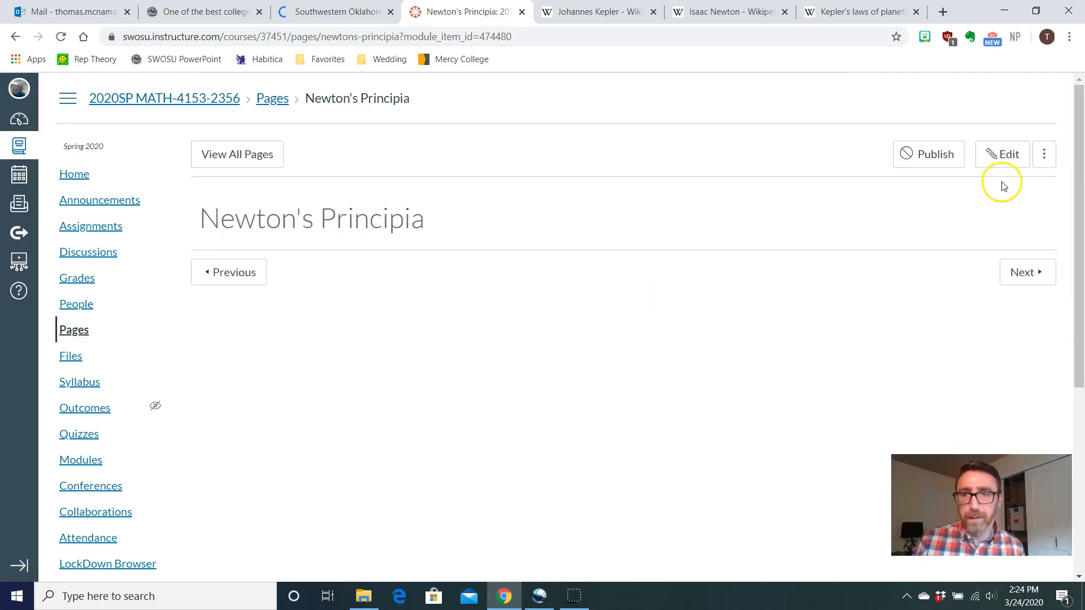
pyautogui.click(993, 163)
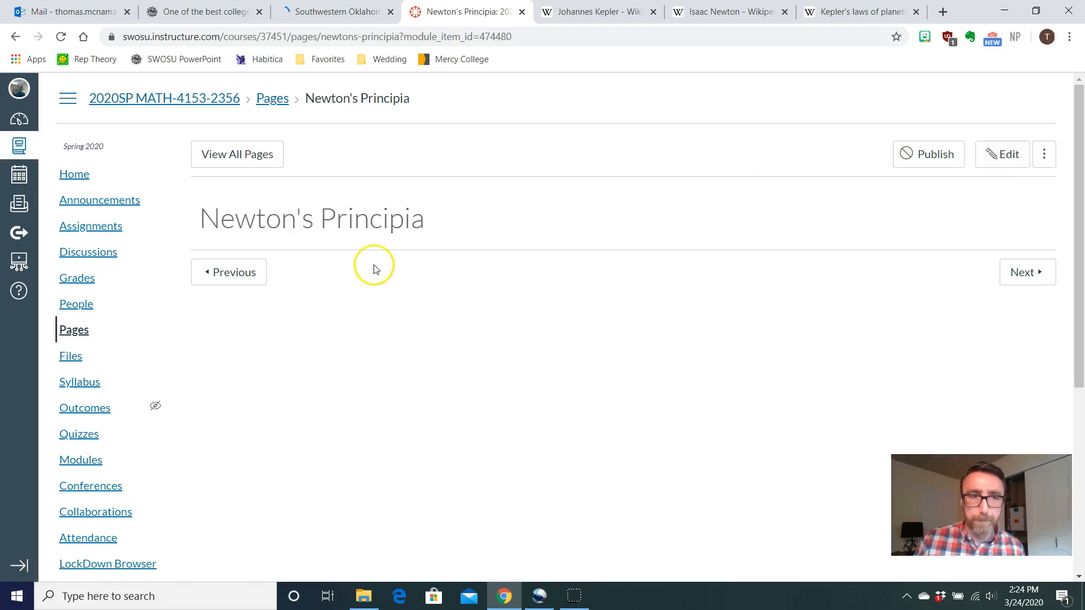
pyautogui.click(82, 464)
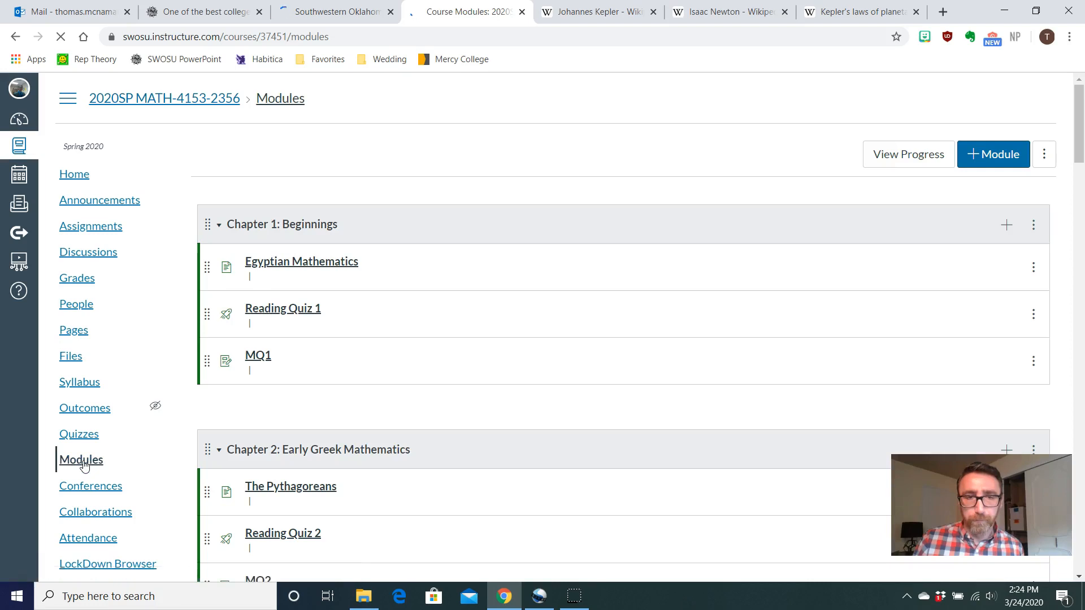
pyautogui.scroll(-8, 603, 275)
pyautogui.scroll(-20, 604, 275)
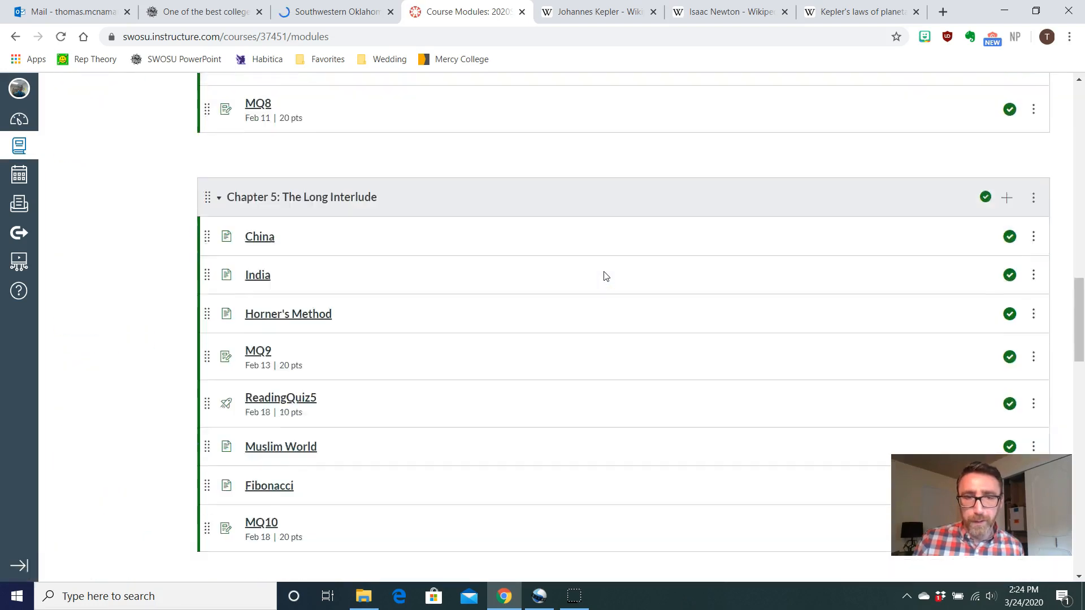